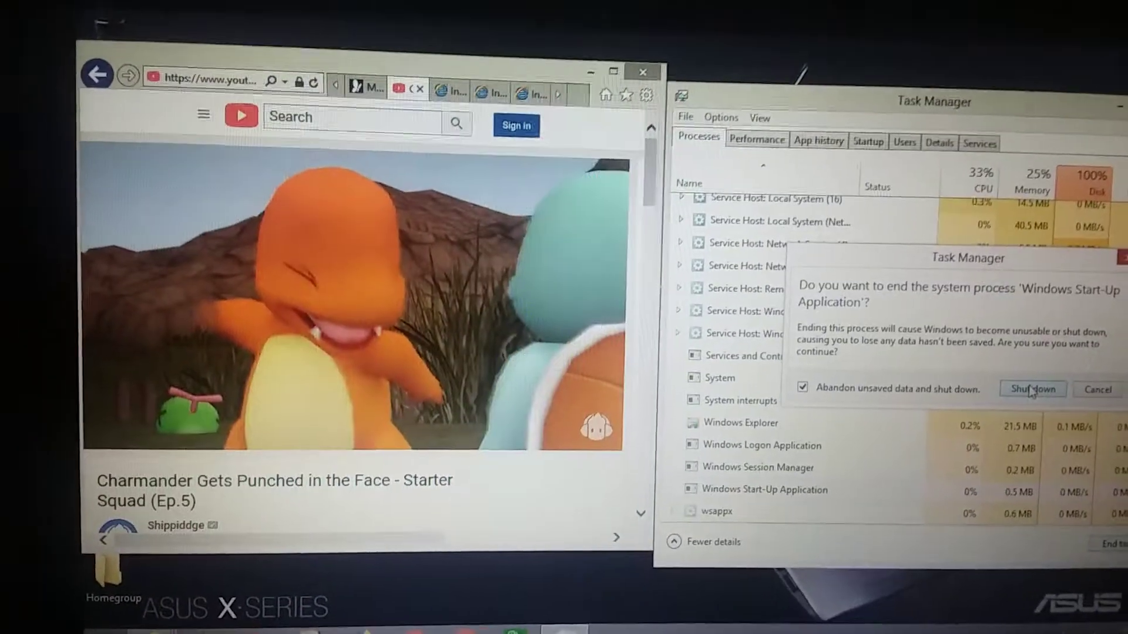
# Step: Confirm shutting down the Windows Start-Up Application process in the end-process dialog
pyautogui.click(1005, 383)
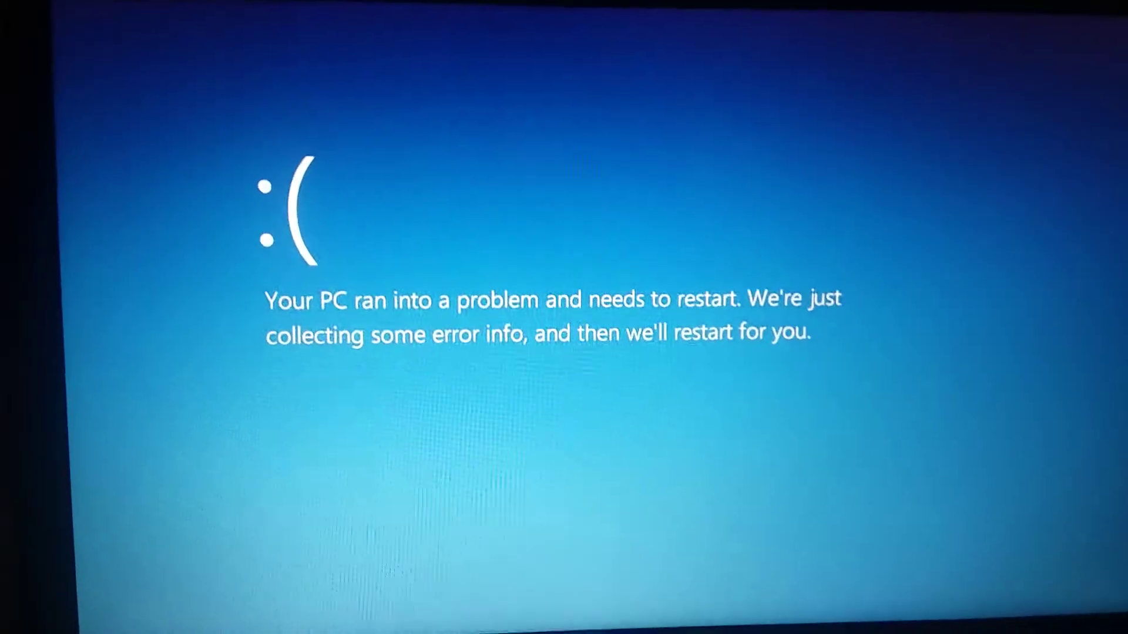